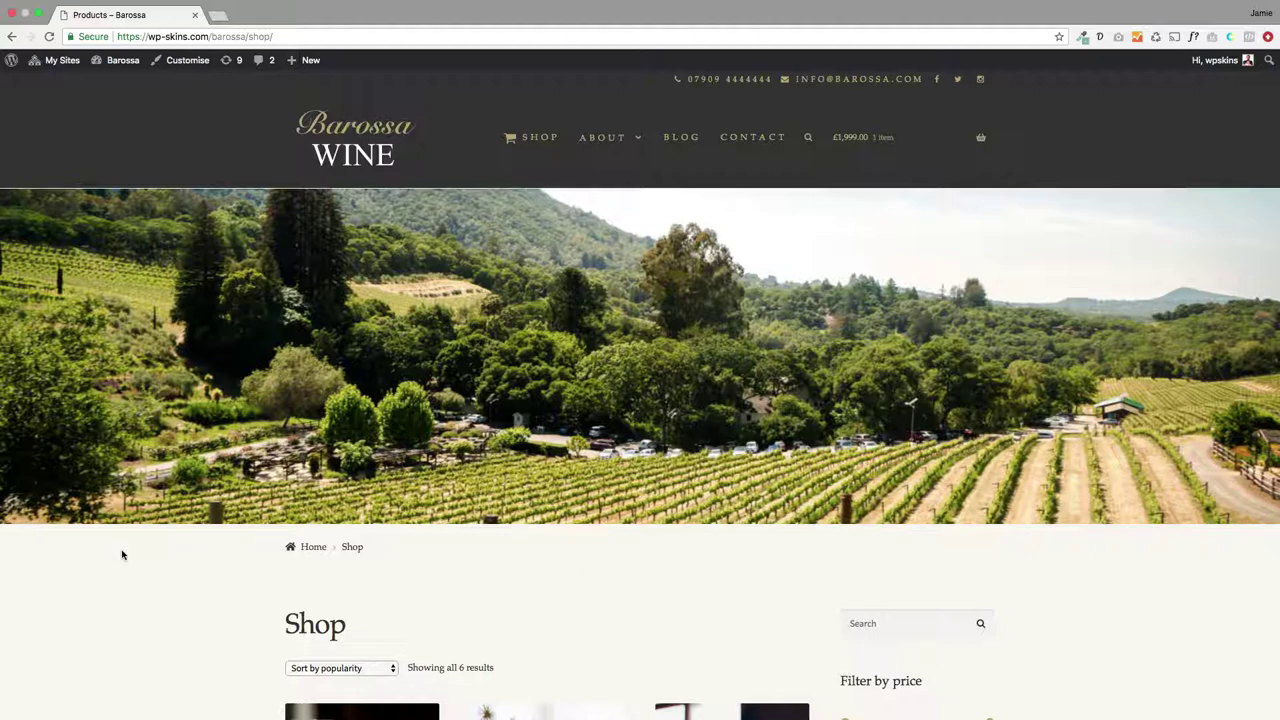
- Open the Customizer from the admin bar for the Barossa Wine shop page
{"action": "scroll", "coordinate": [122, 555], "scroll_direction": "down", "scroll_amount": 3}
{"action": "scroll", "coordinate": [123, 554], "scroll_direction": "up", "scroll_amount": 3}
{"action": "left_click", "coordinate": [181, 66]}
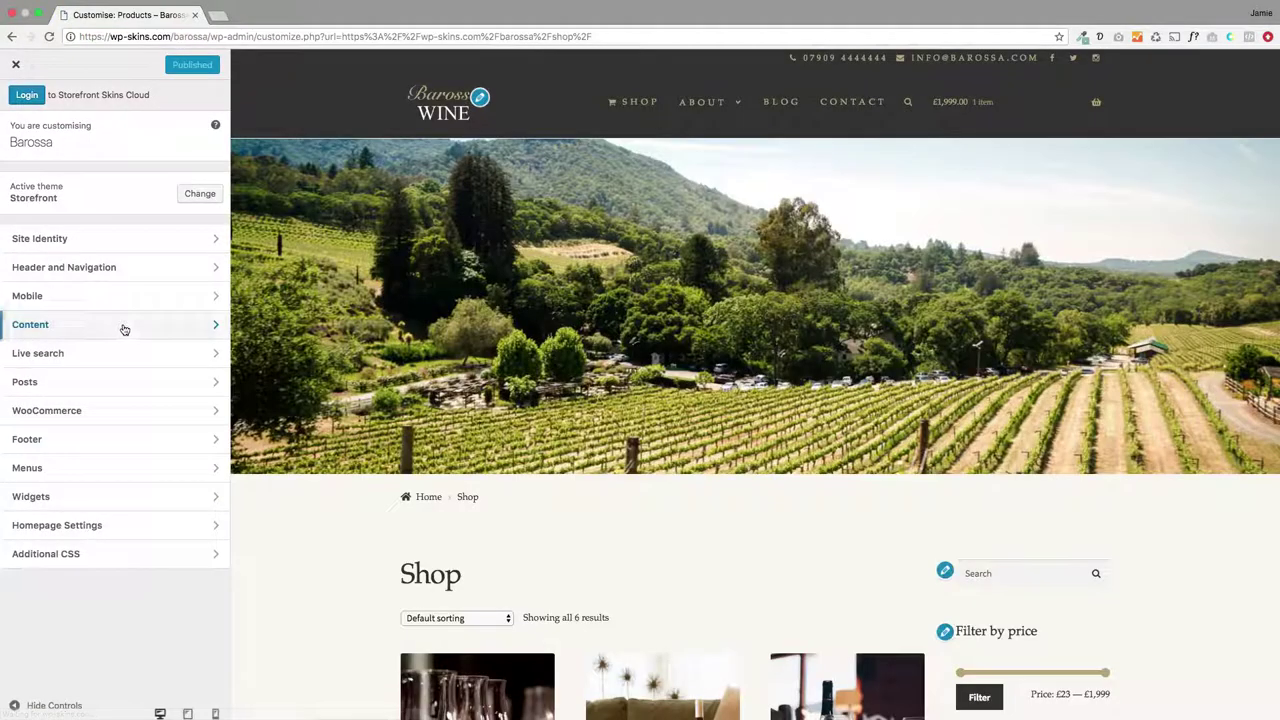
- Go to WooCommerce > Shop settings and locate the shop and category hero type options
{"action": "left_click", "coordinate": [68, 411]}
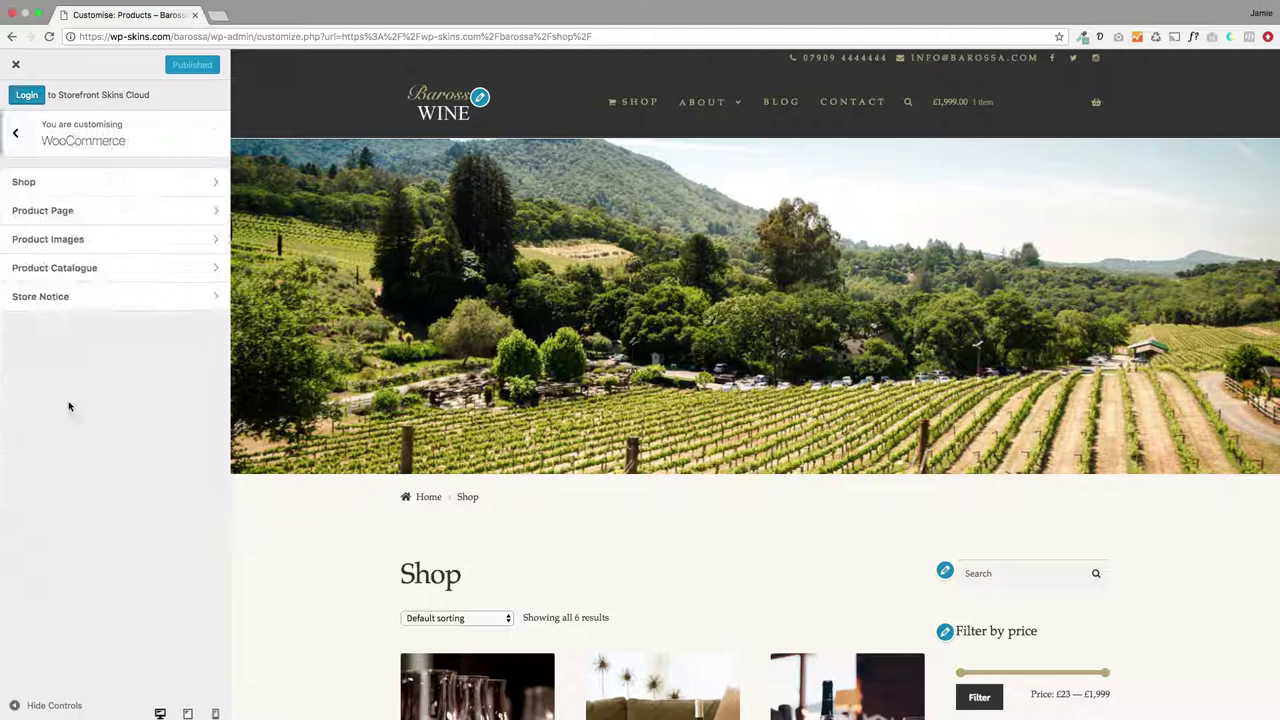
{"action": "left_click", "coordinate": [59, 193]}
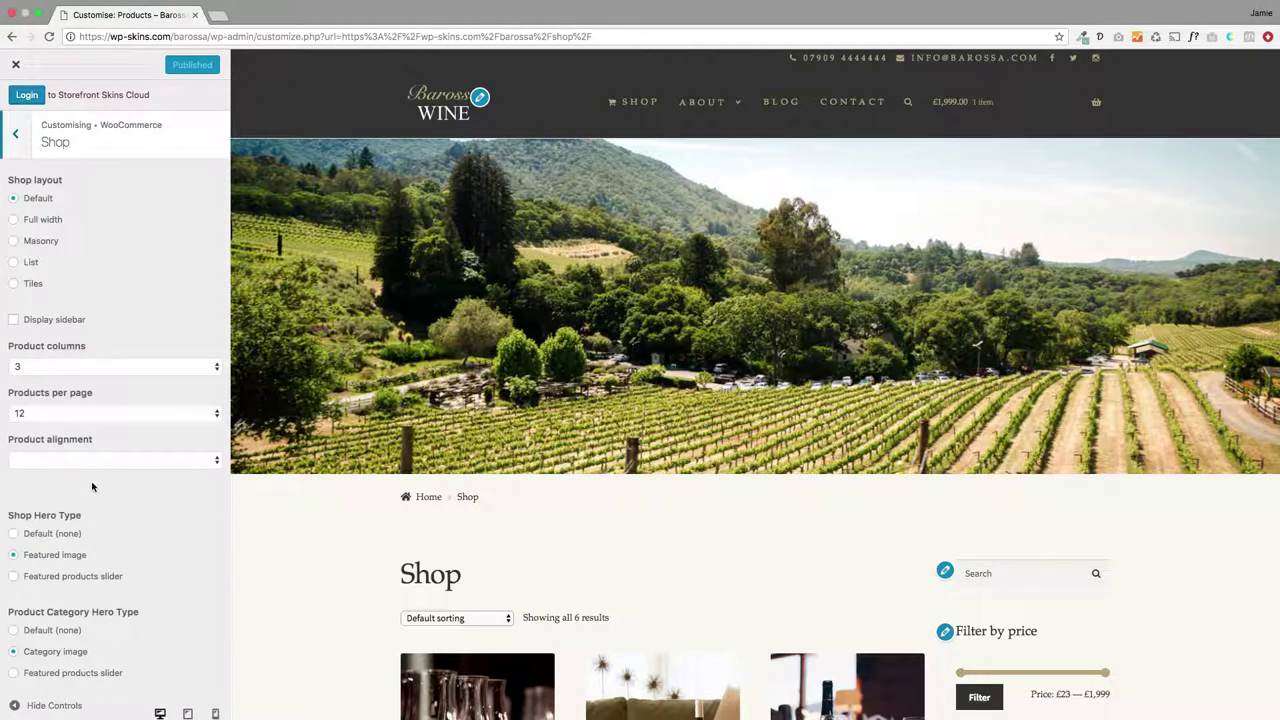
{"action": "scroll", "coordinate": [101, 538], "scroll_direction": "down", "scroll_amount": 5}
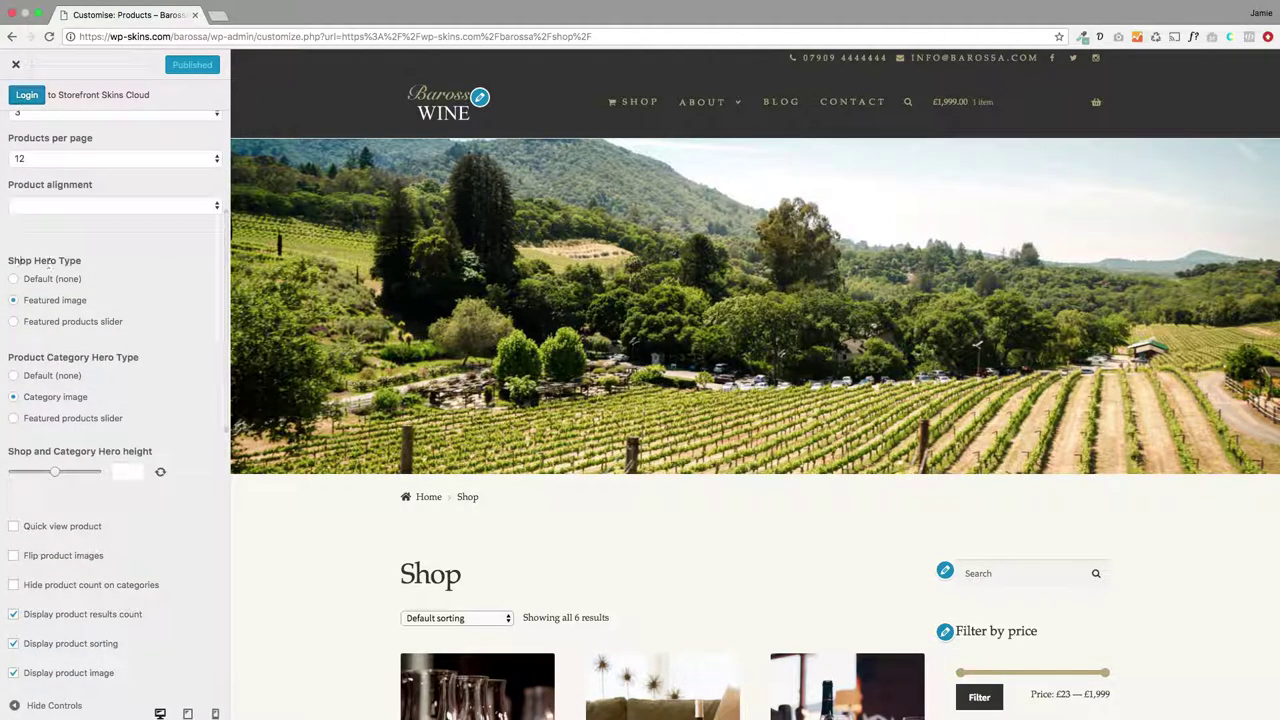
{"action": "left_click_drag", "start_coordinate": [8, 259], "coordinate": [155, 428]}
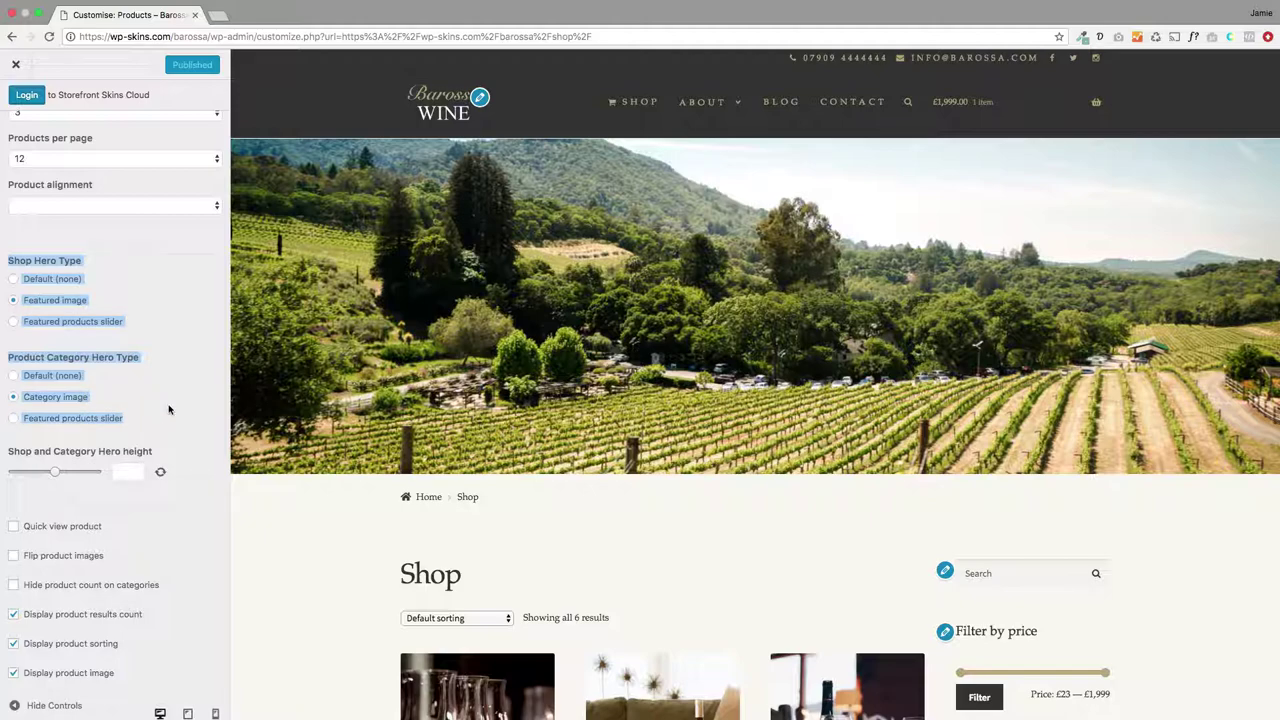
{"action": "left_click", "coordinate": [170, 408]}
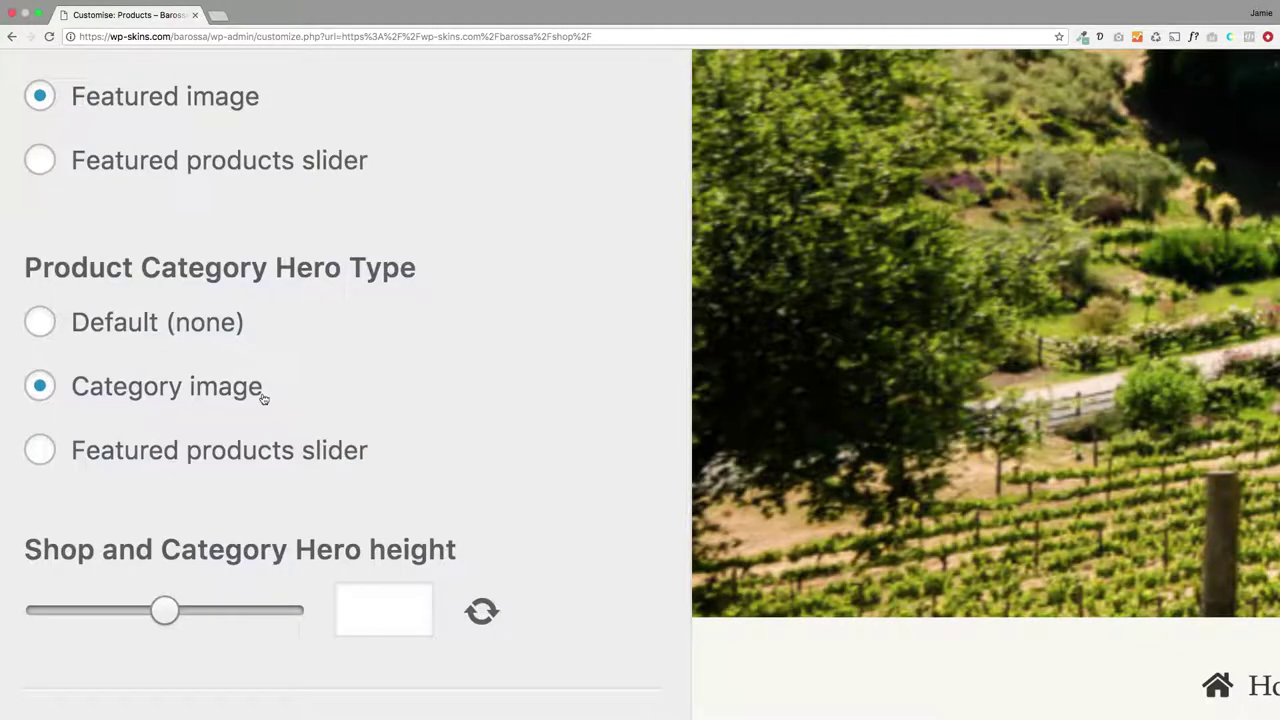
{"action": "scroll", "coordinate": [88, 401], "scroll_direction": "up", "scroll_amount": 1}
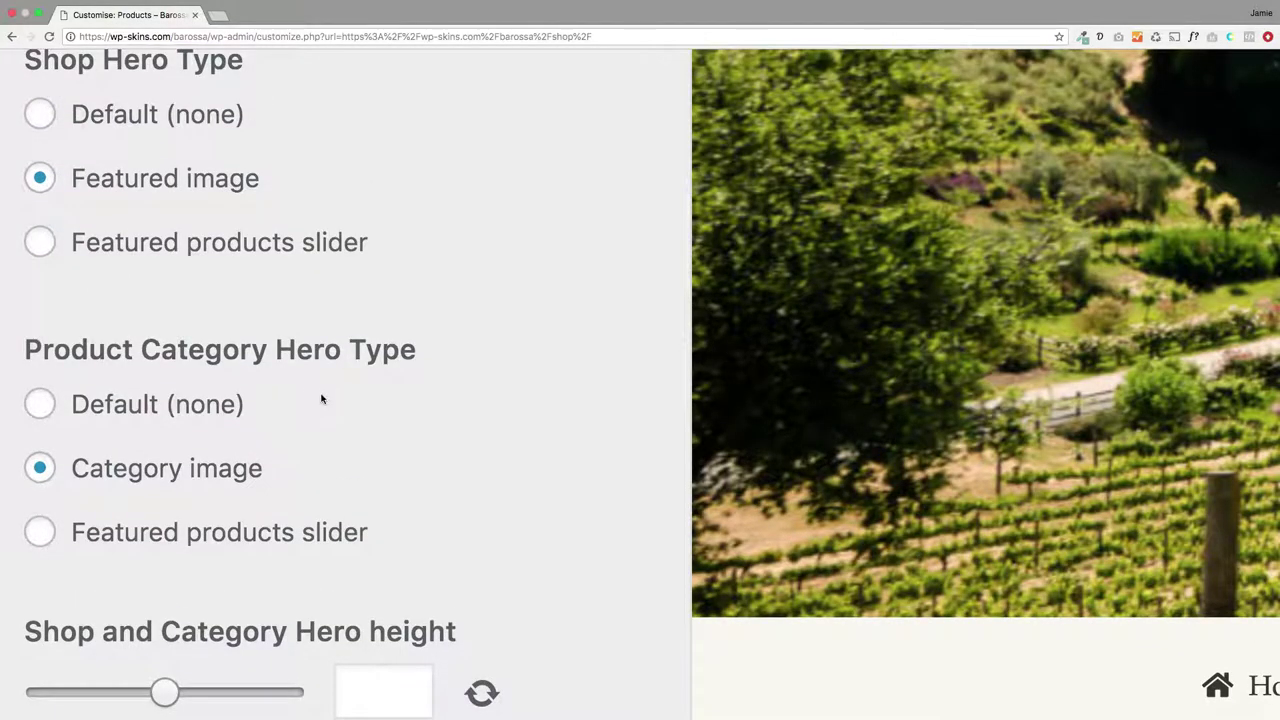
{"action": "scroll", "coordinate": [368, 400], "scroll_direction": "up", "scroll_amount": 3}
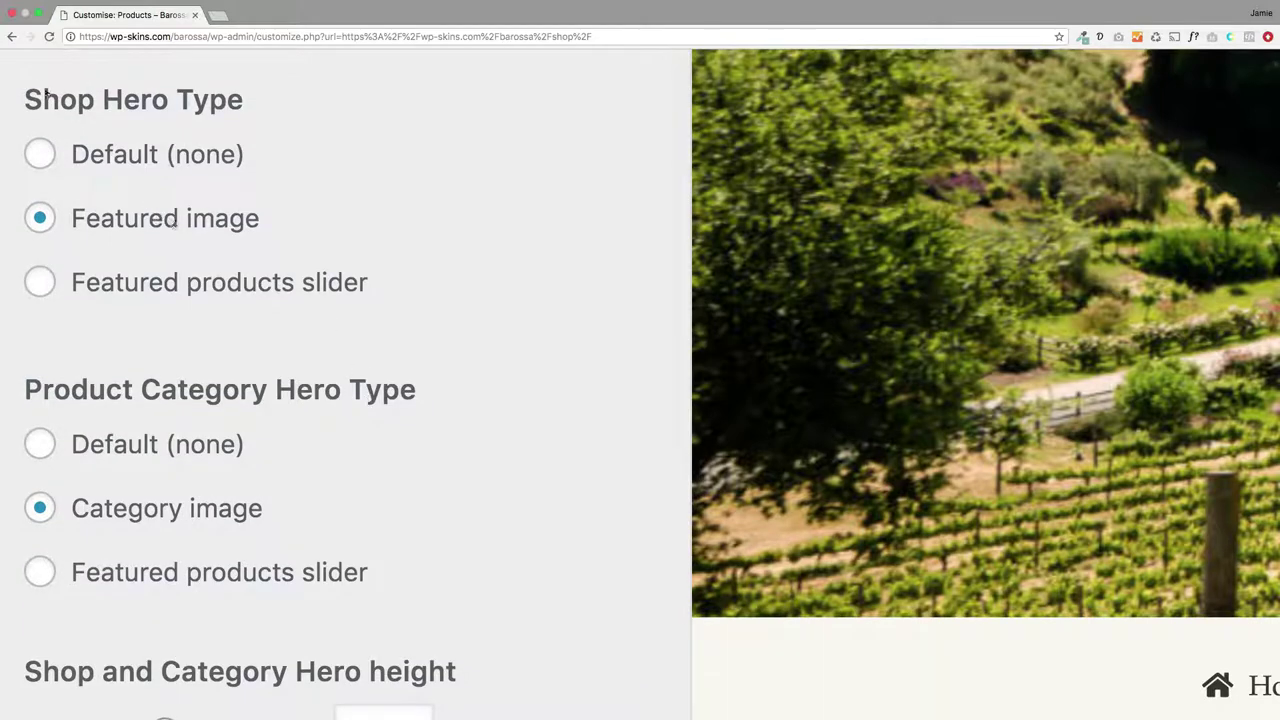
{"action": "left_click_drag", "start_coordinate": [26, 96], "coordinate": [280, 106]}
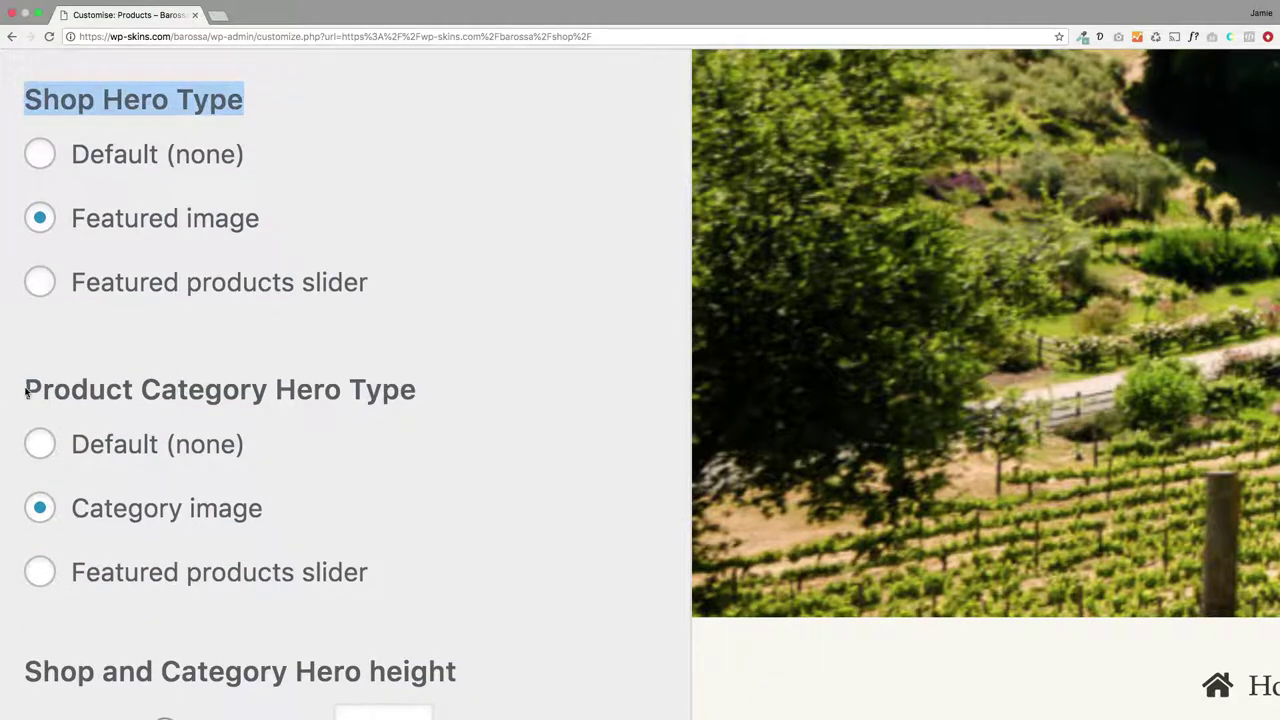
{"action": "left_click_drag", "start_coordinate": [26, 390], "coordinate": [458, 391]}
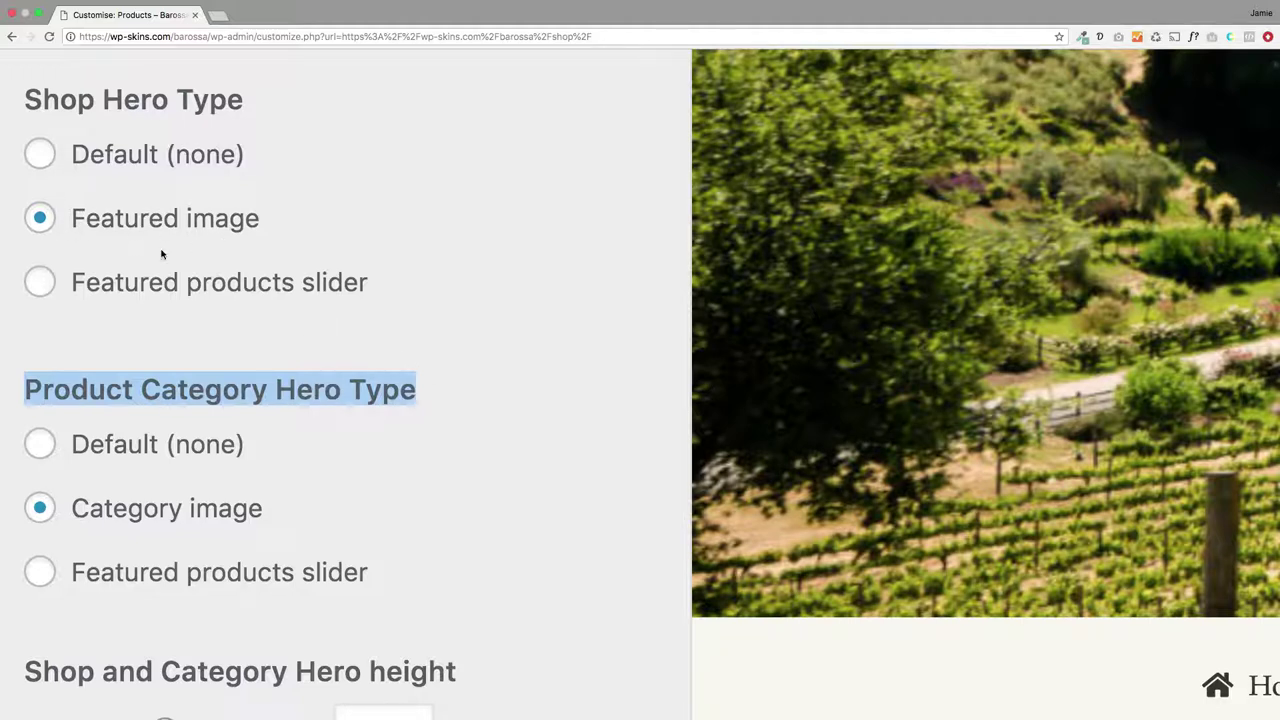
{"action": "left_click", "coordinate": [384, 286]}
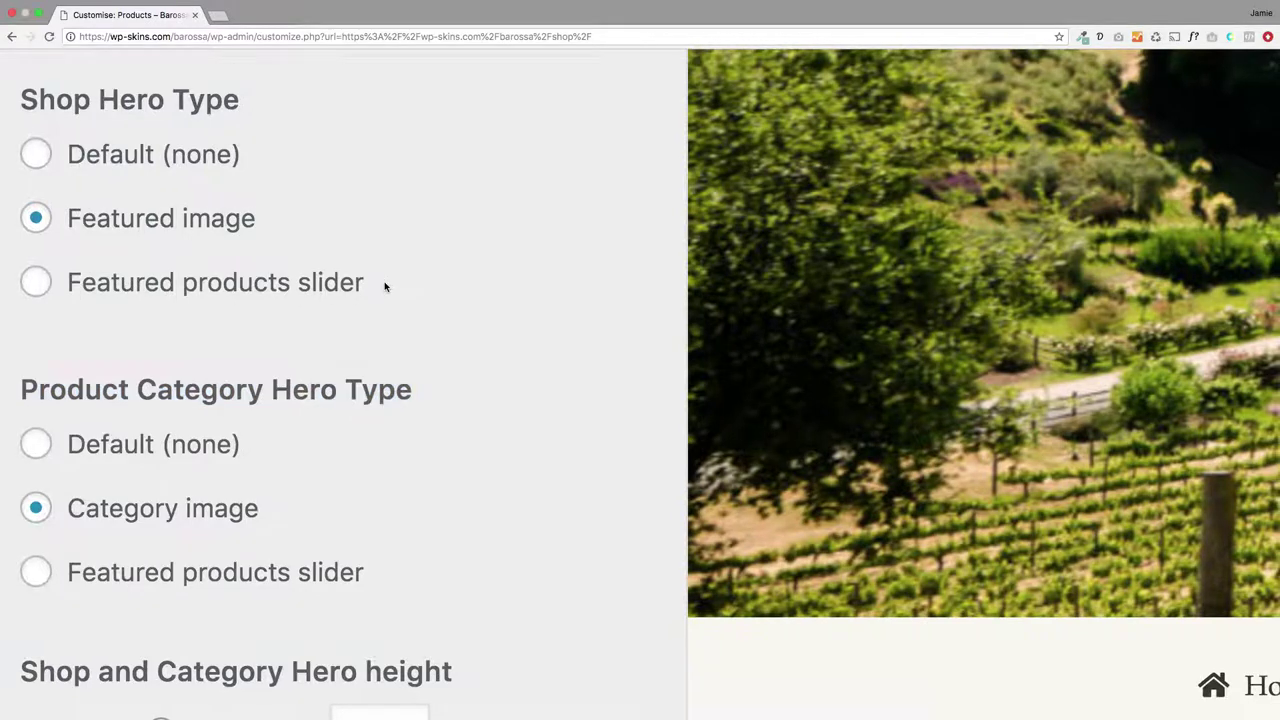
- Raise the Shop and Category Hero height to 750
{"action": "key", "text": "super+minus"}
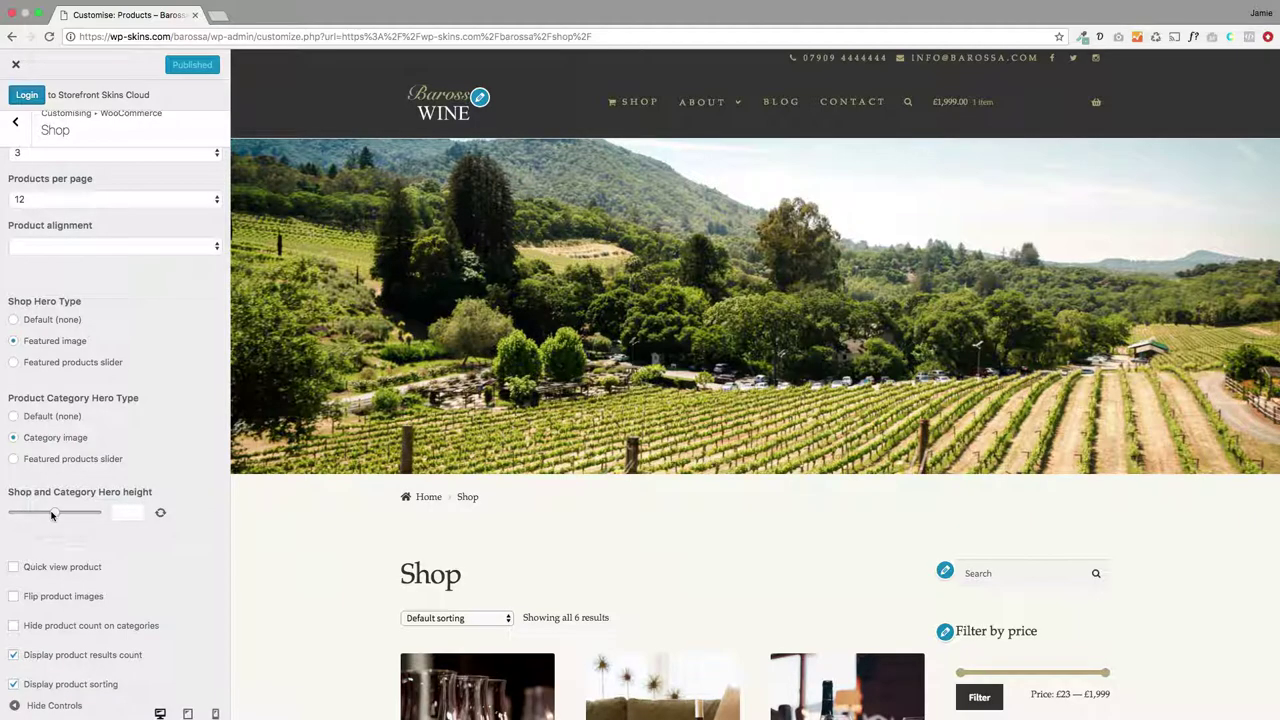
{"action": "left_click_drag", "start_coordinate": [53, 514], "coordinate": [65, 513]}
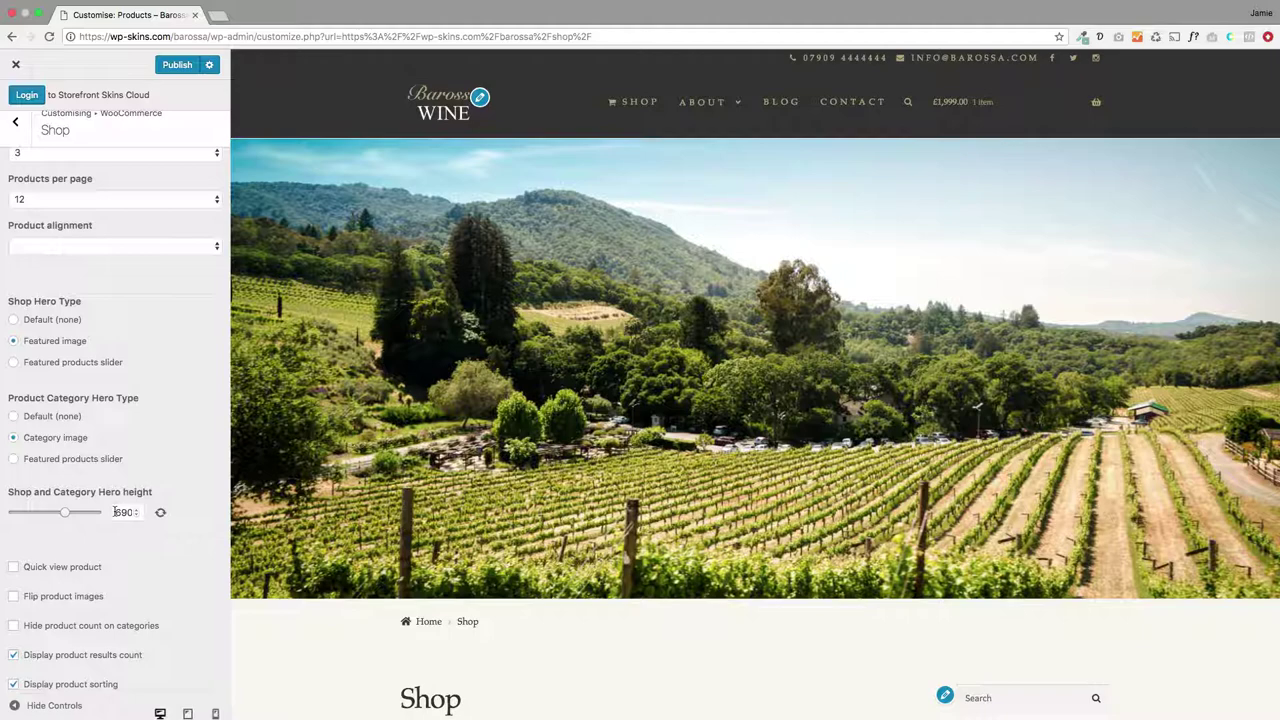
{"action": "left_click_drag", "start_coordinate": [115, 511], "coordinate": [139, 513]}
{"action": "type", "text": "750"}
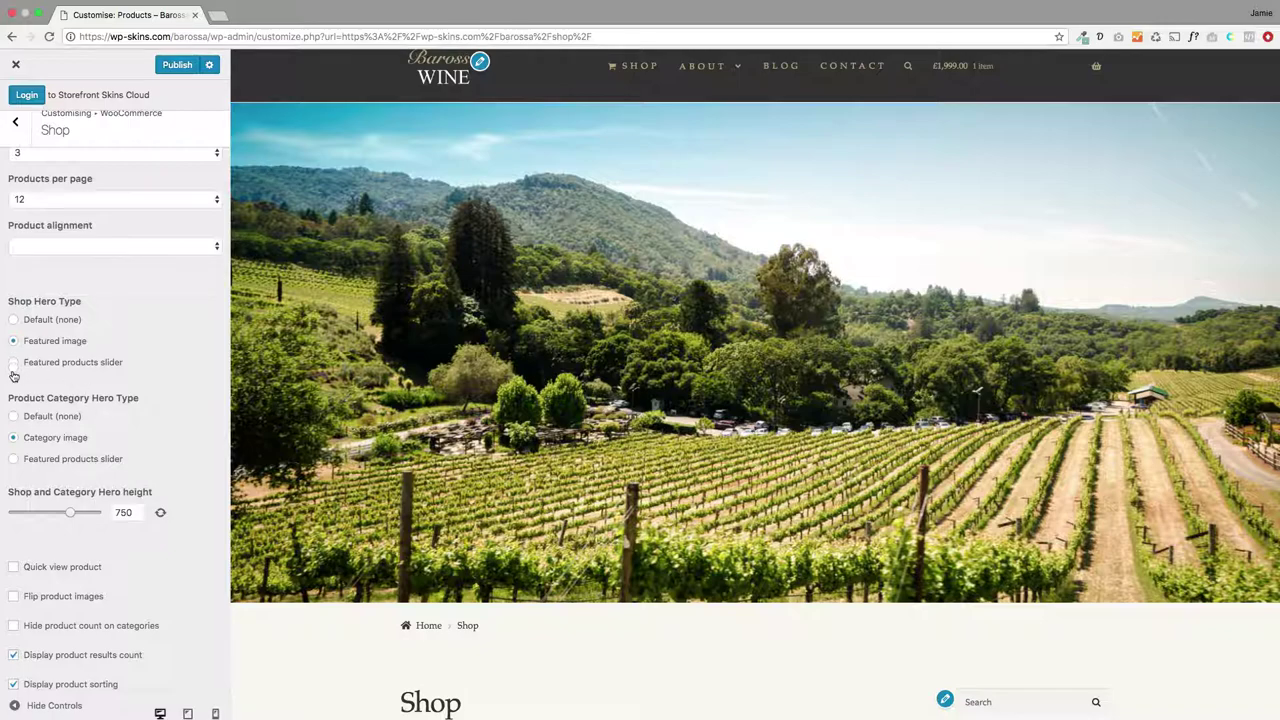
- Reset the hero height to default and set Shop Hero Type to Featured products slider
{"action": "left_click", "coordinate": [160, 513]}
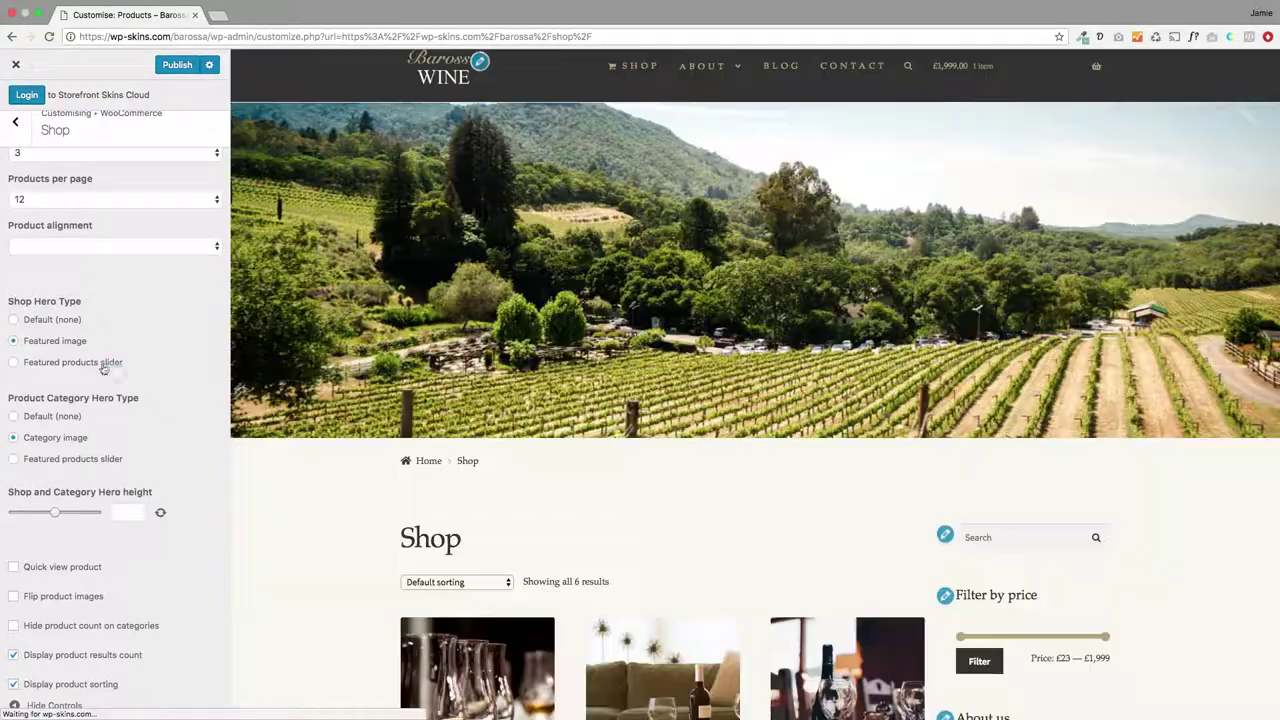
{"action": "left_click_drag", "start_coordinate": [103, 369], "coordinate": [15, 368]}
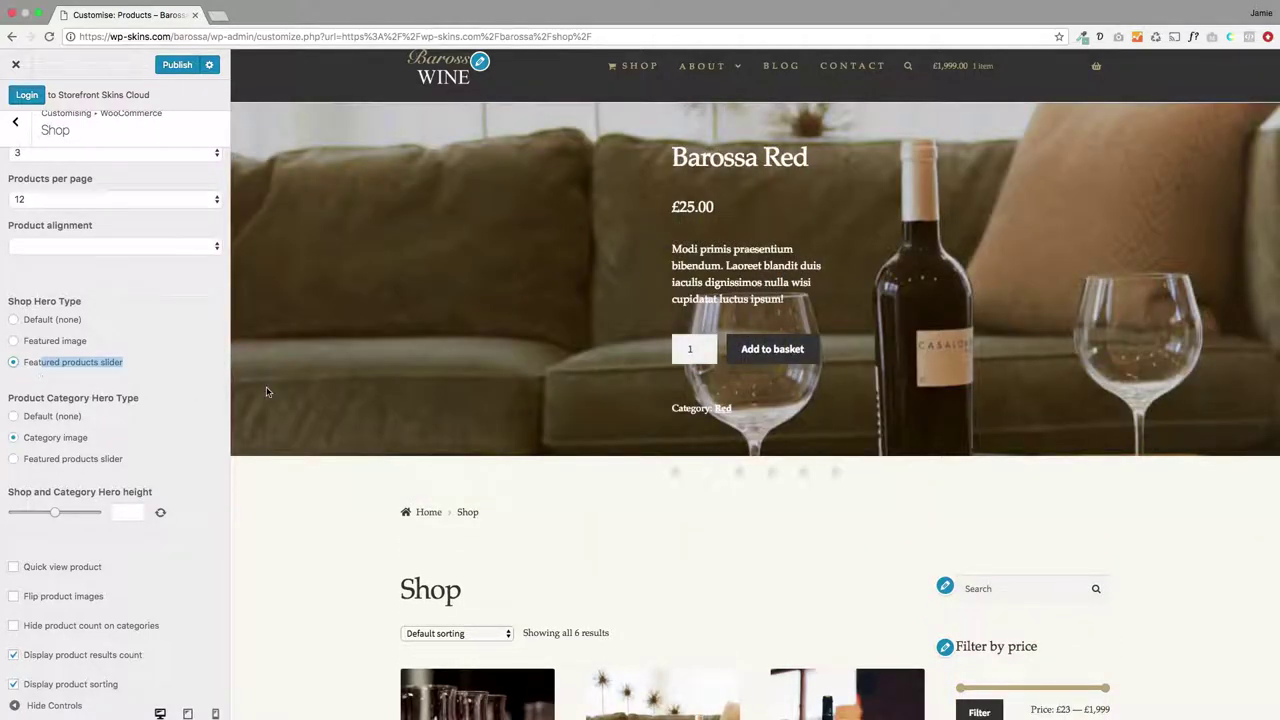
{"action": "scroll", "coordinate": [300, 463], "scroll_direction": "down", "scroll_amount": 3}
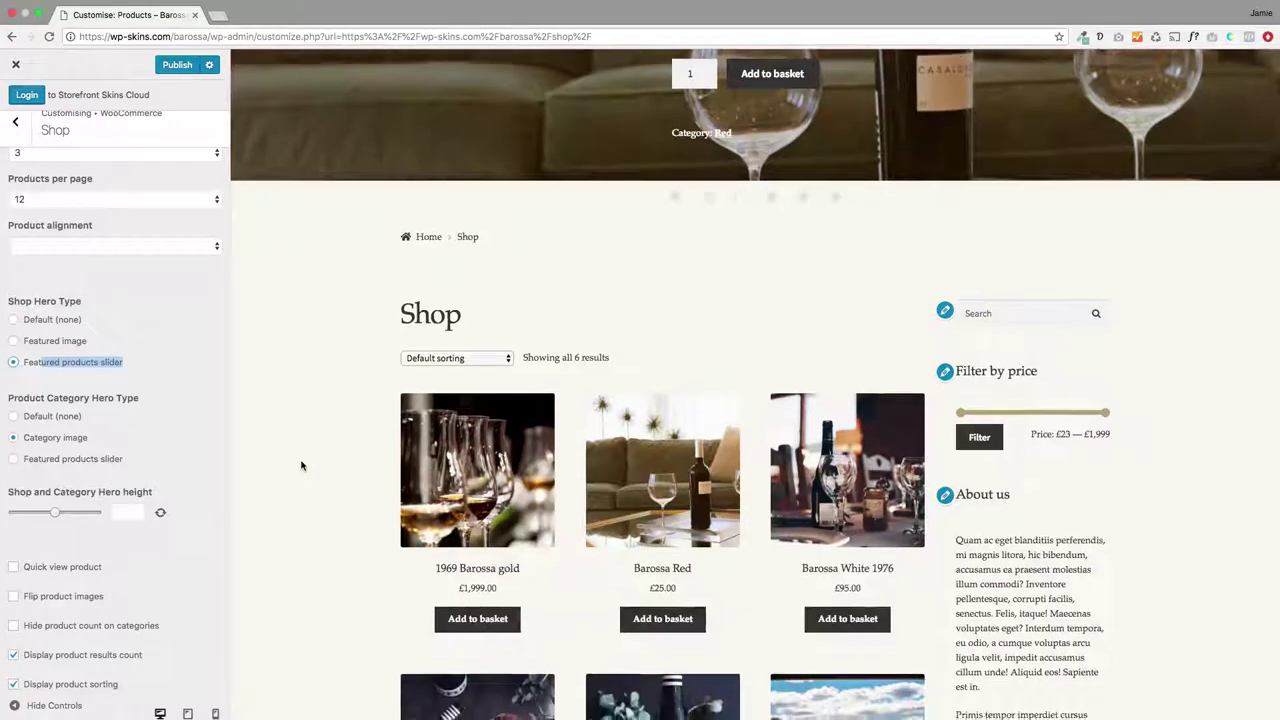
{"action": "scroll", "coordinate": [300, 463], "scroll_direction": "up", "scroll_amount": 4}
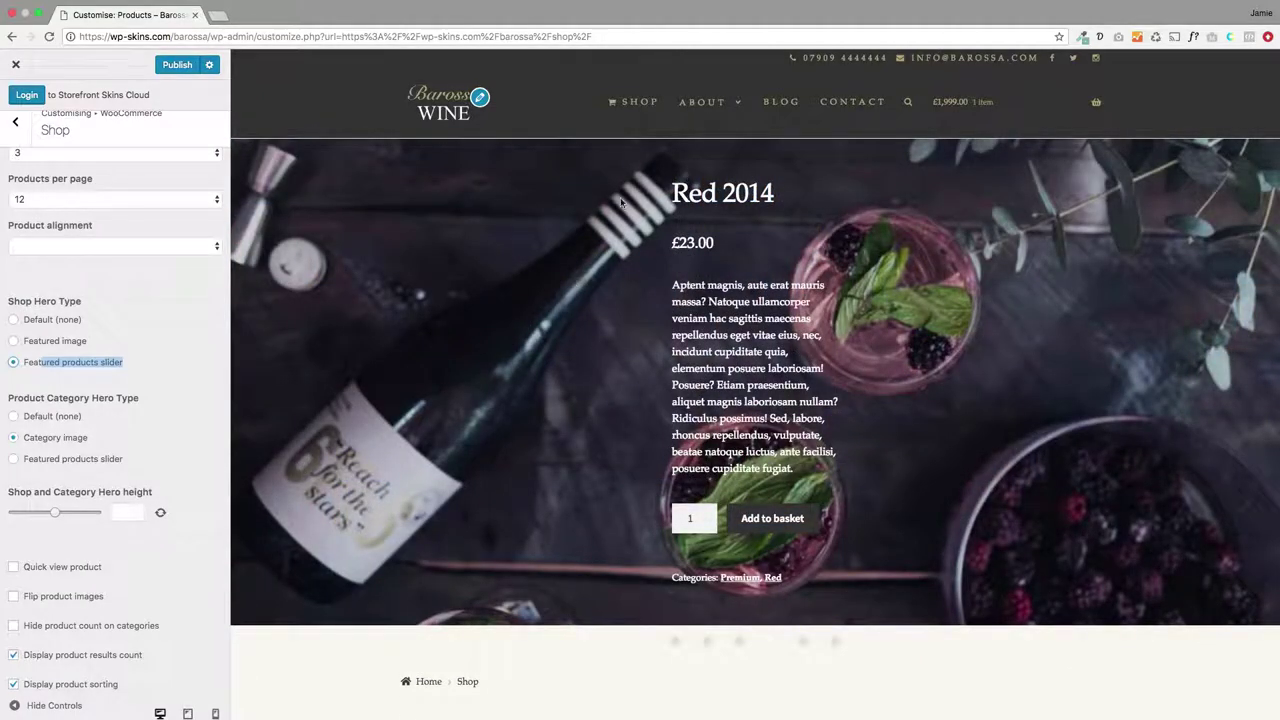
- Navigate the preview from the home page to the Premium category page
{"action": "left_click", "coordinate": [448, 113]}
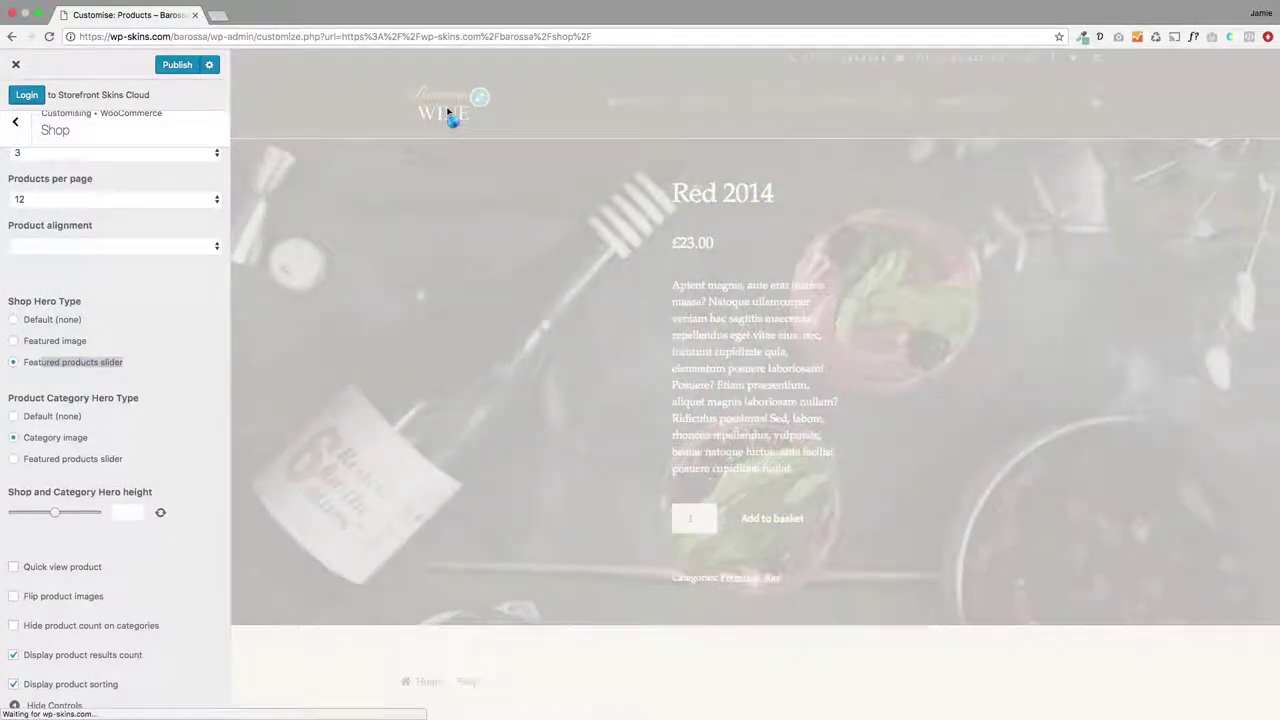
{"action": "scroll", "coordinate": [510, 383], "scroll_direction": "down", "scroll_amount": 10}
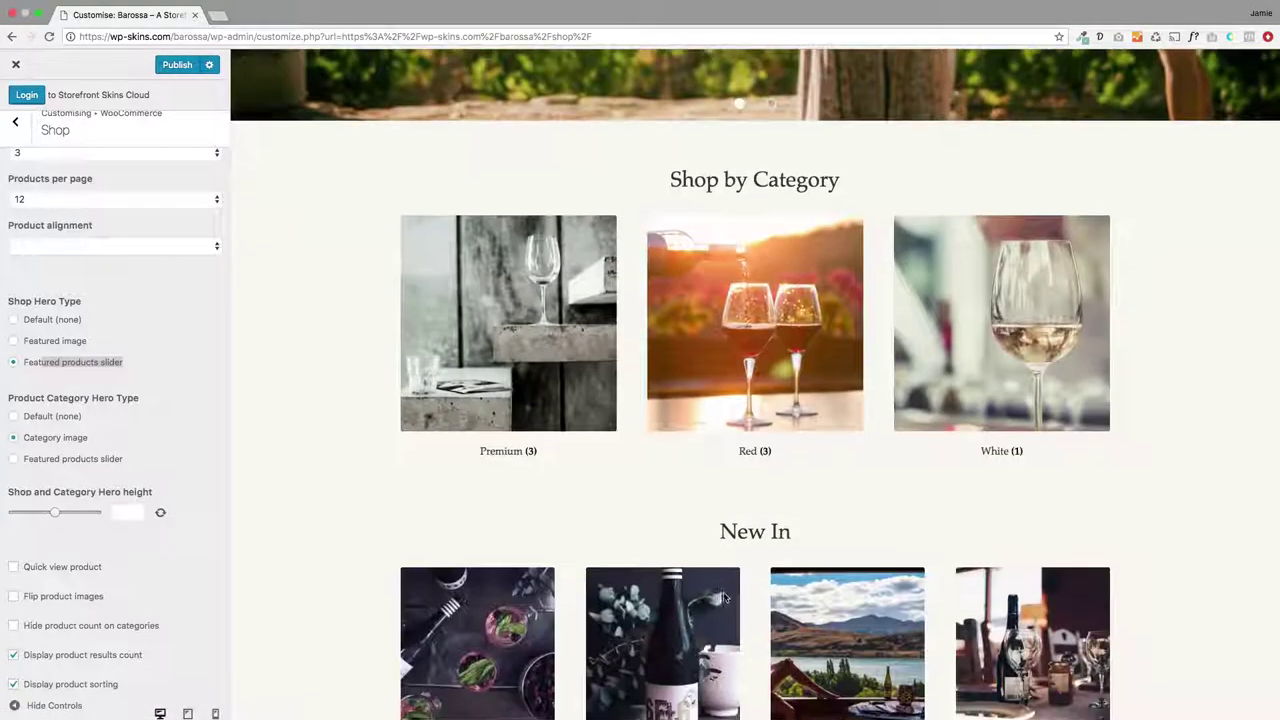
{"action": "left_click", "coordinate": [512, 368]}
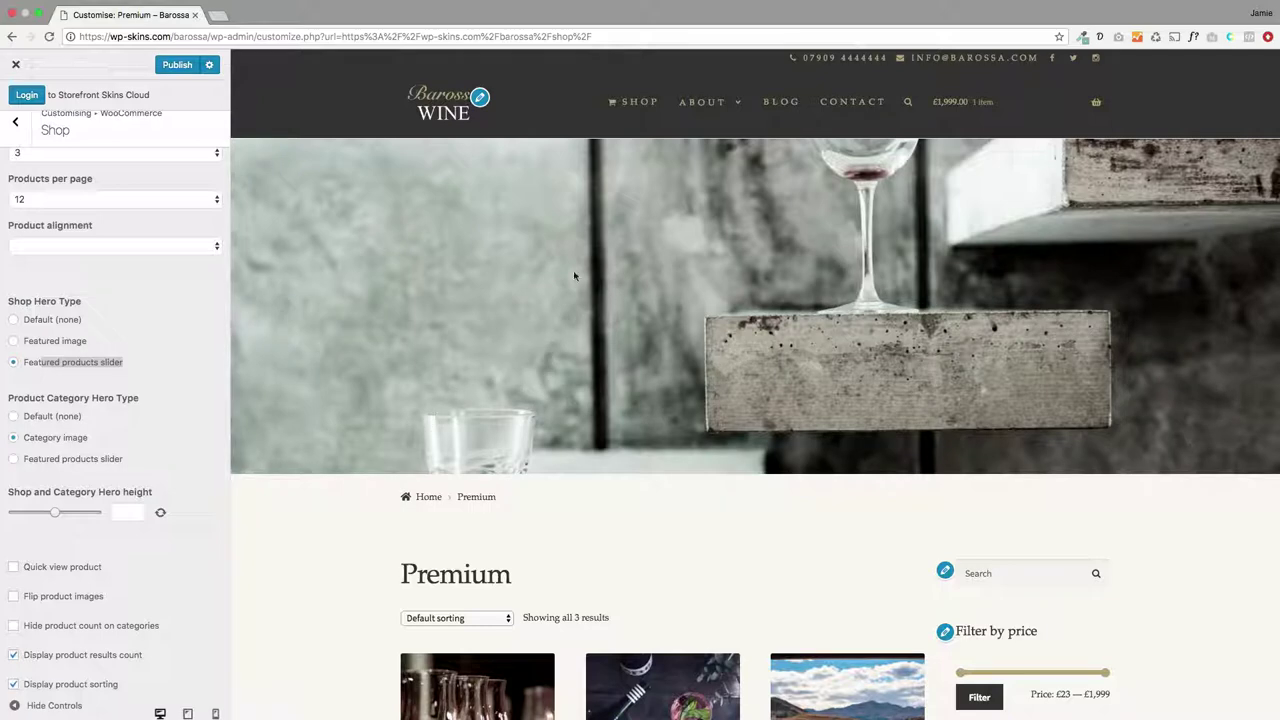
{"action": "scroll", "coordinate": [398, 484], "scroll_direction": "down", "scroll_amount": 5}
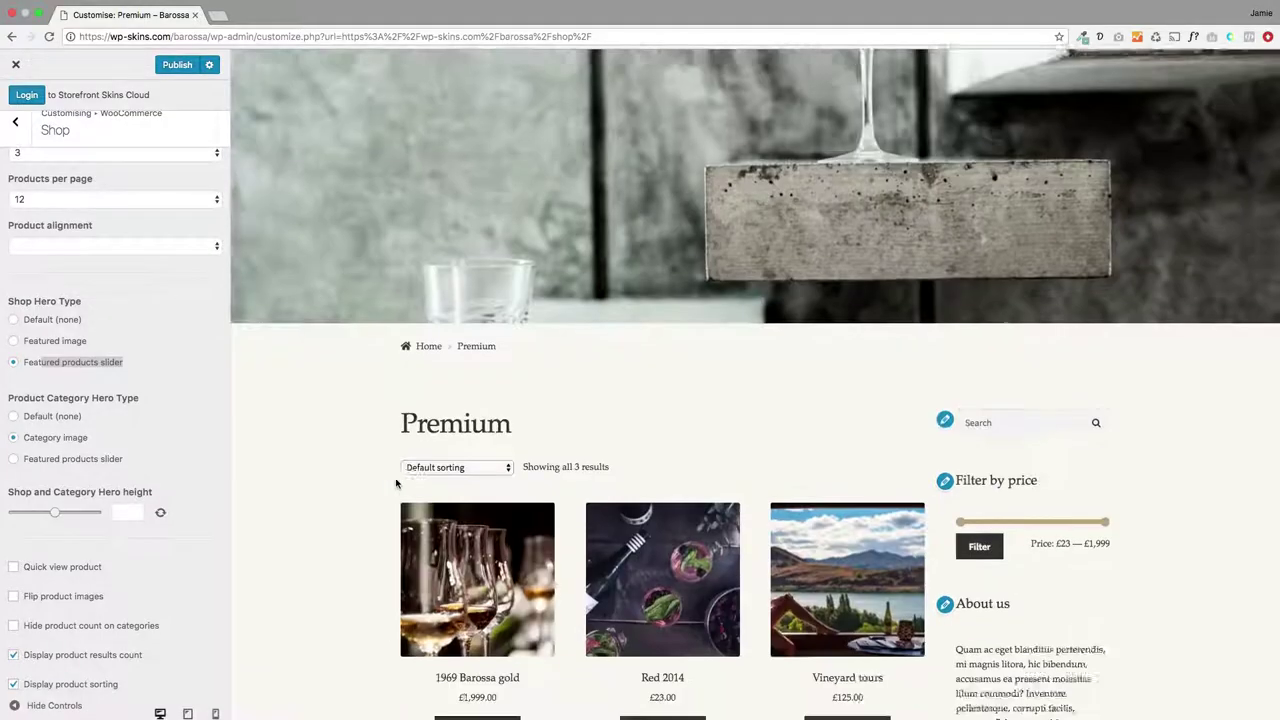
{"action": "scroll", "coordinate": [398, 484], "scroll_direction": "up", "scroll_amount": 5}
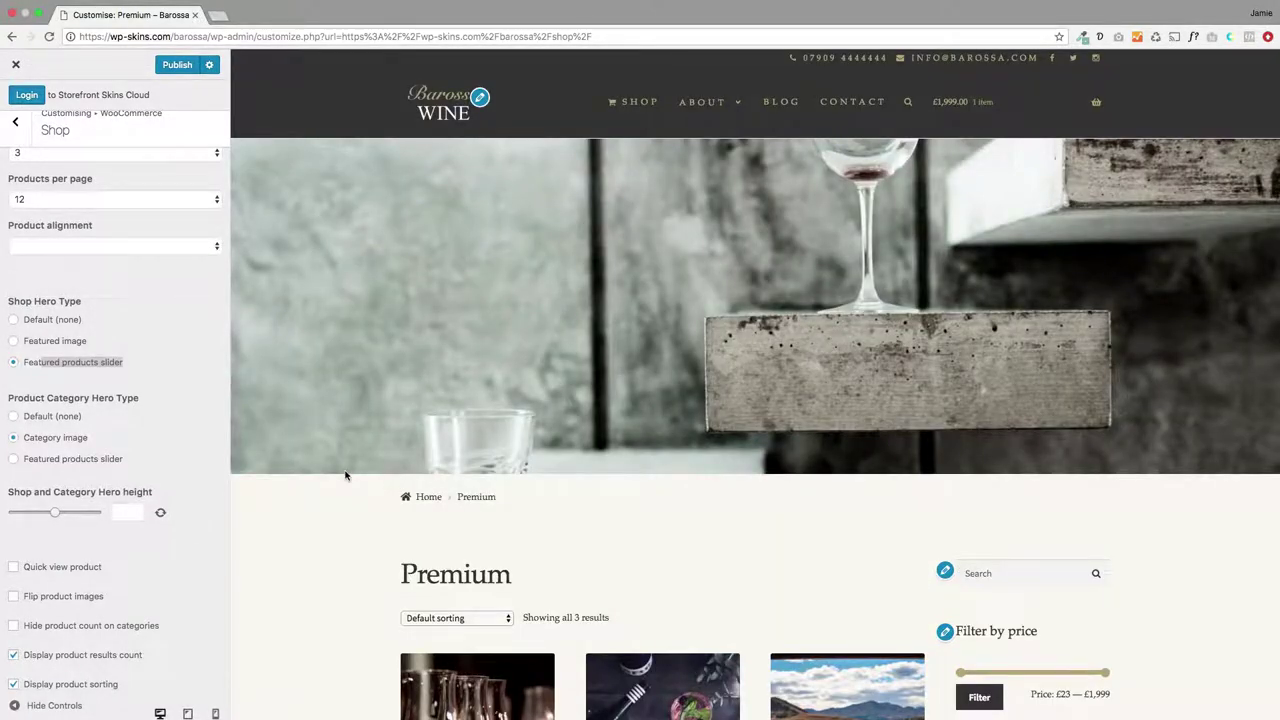
- Try a taller category hero height, then reset it to the default
{"action": "left_click", "coordinate": [168, 373]}
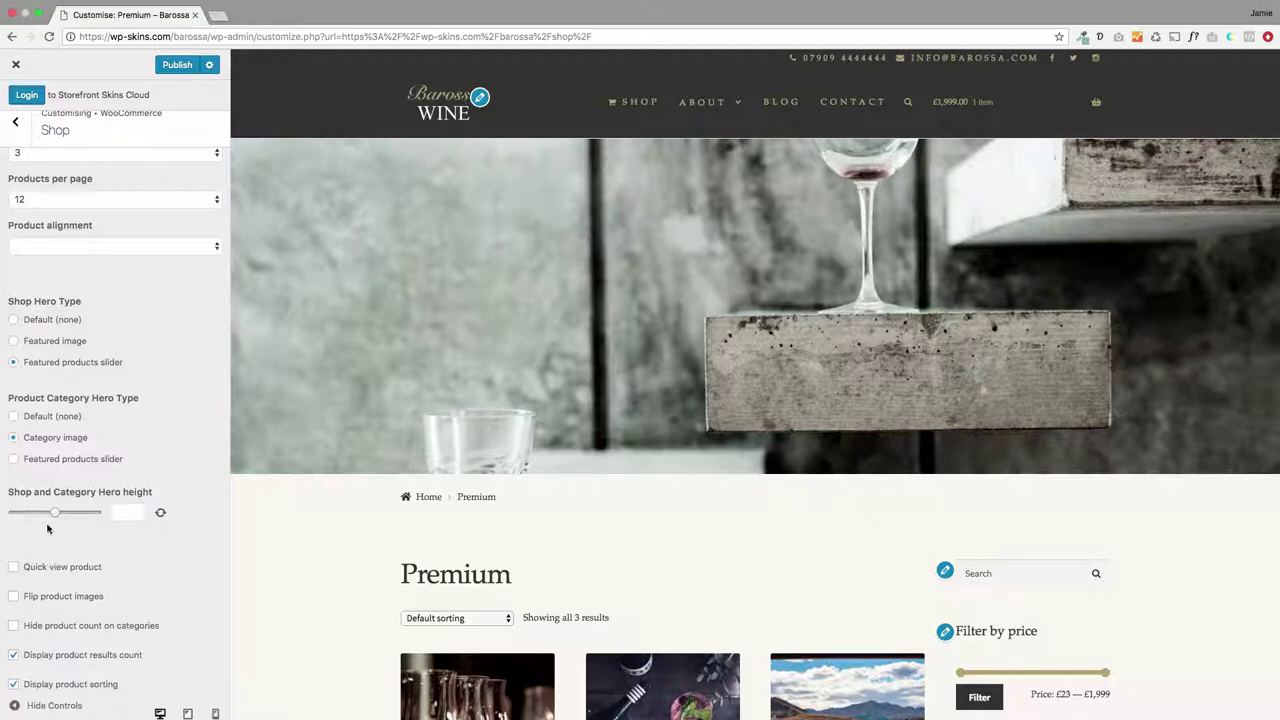
{"action": "mouse_move", "coordinate": [54, 515]}
{"action": "left_mouse_down"}
{"action": "mouse_move", "coordinate": [134, 517]}
{"action": "mouse_move", "coordinate": [63, 518]}
{"action": "mouse_move", "coordinate": [79, 515]}
{"action": "left_mouse_up"}
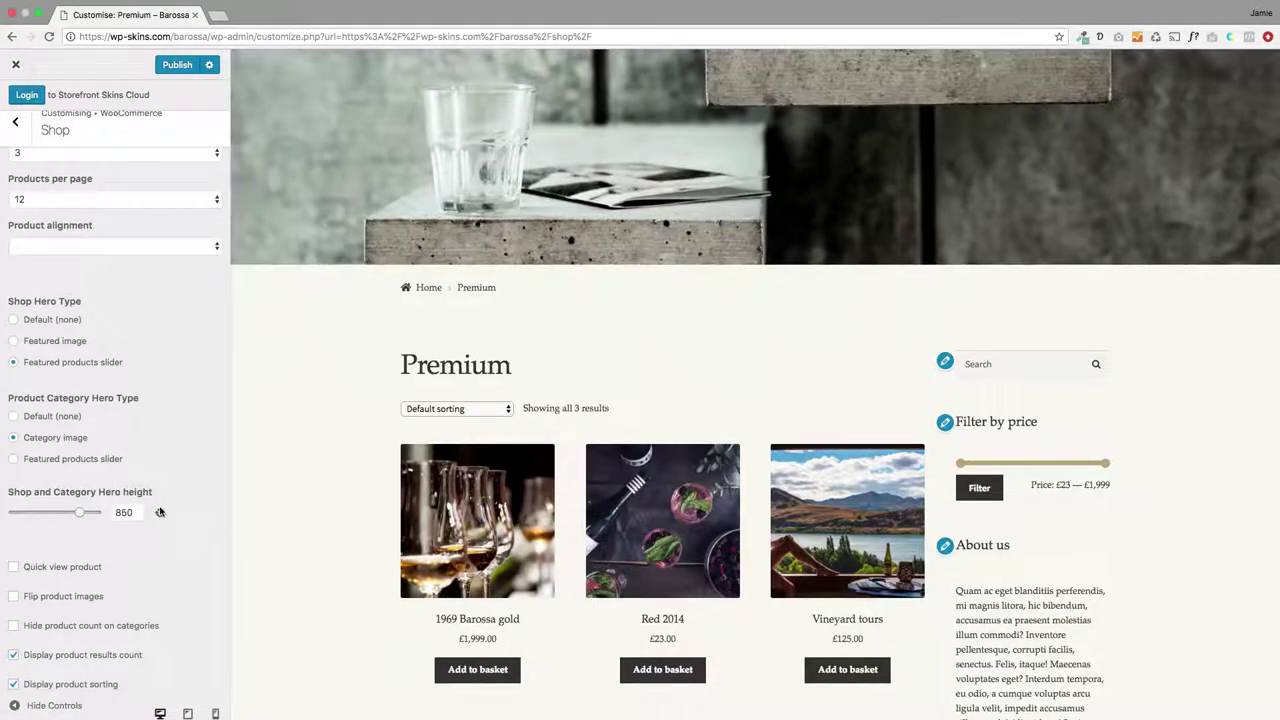
{"action": "left_click", "coordinate": [160, 512]}
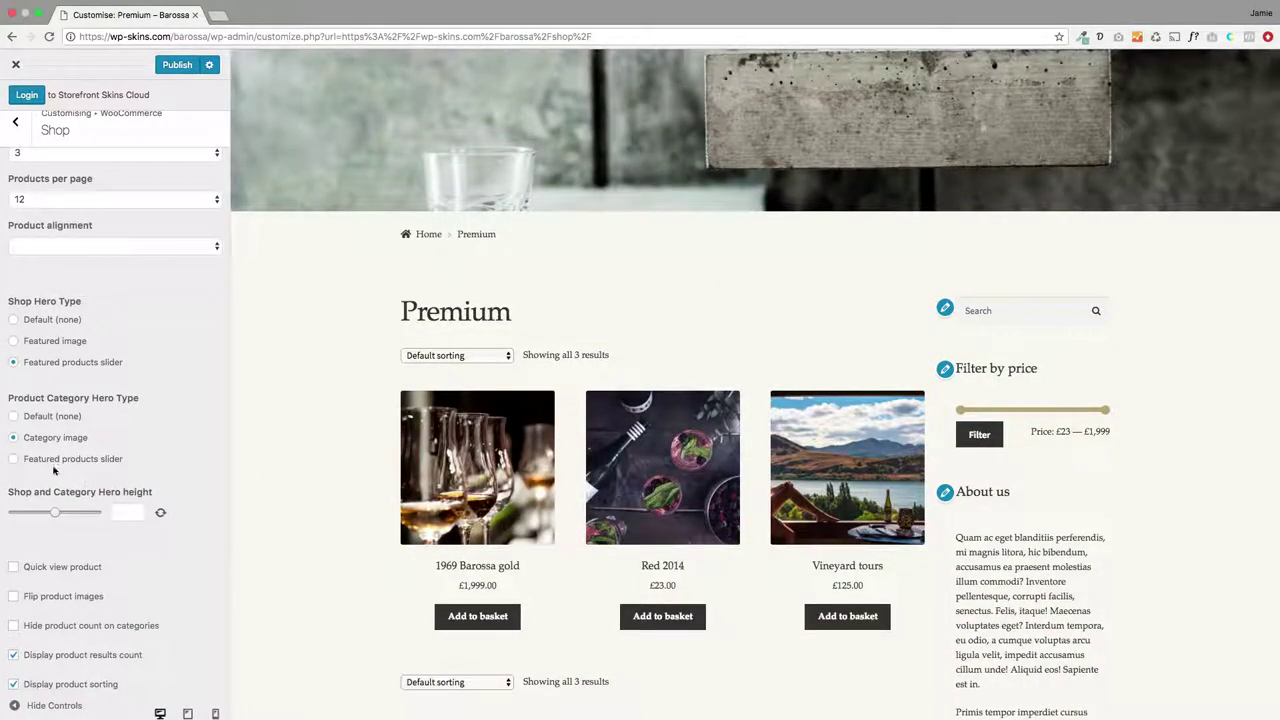
- Set Product Category Hero Type to Featured products slider and check the Premium page preview
{"action": "left_click", "coordinate": [13, 458]}
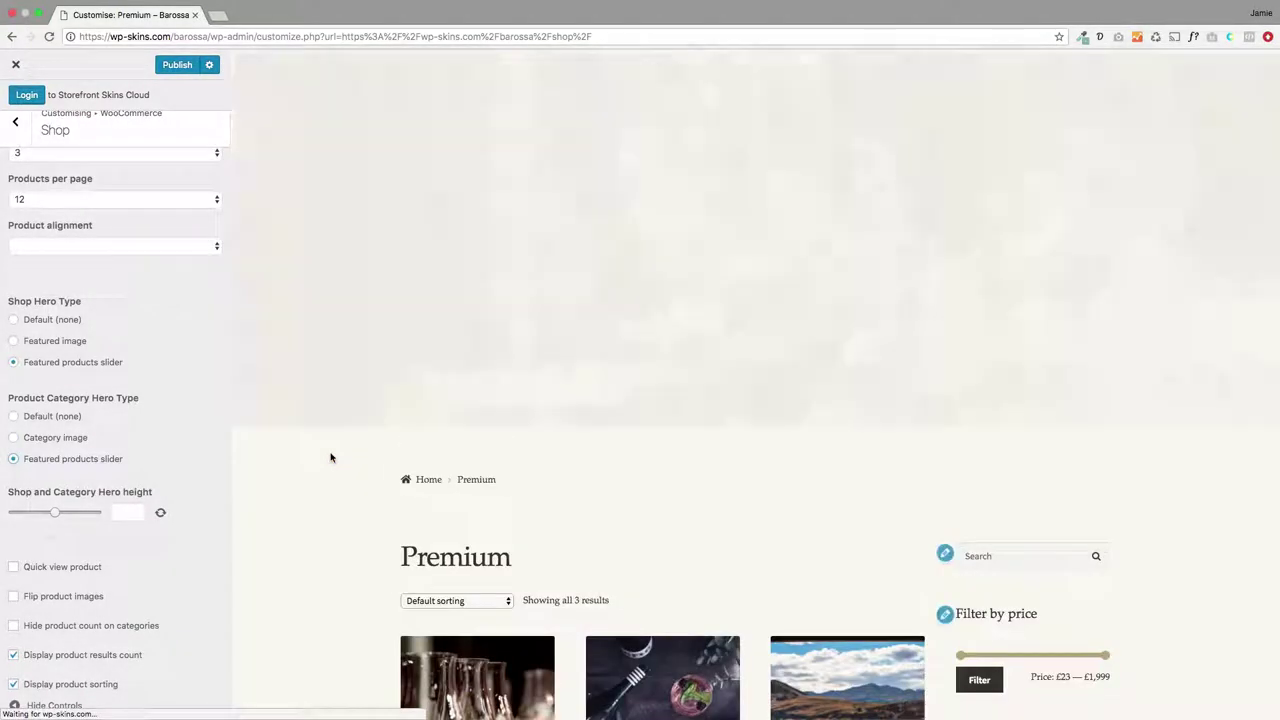
{"action": "scroll", "coordinate": [331, 457], "scroll_direction": "up", "scroll_amount": 1}
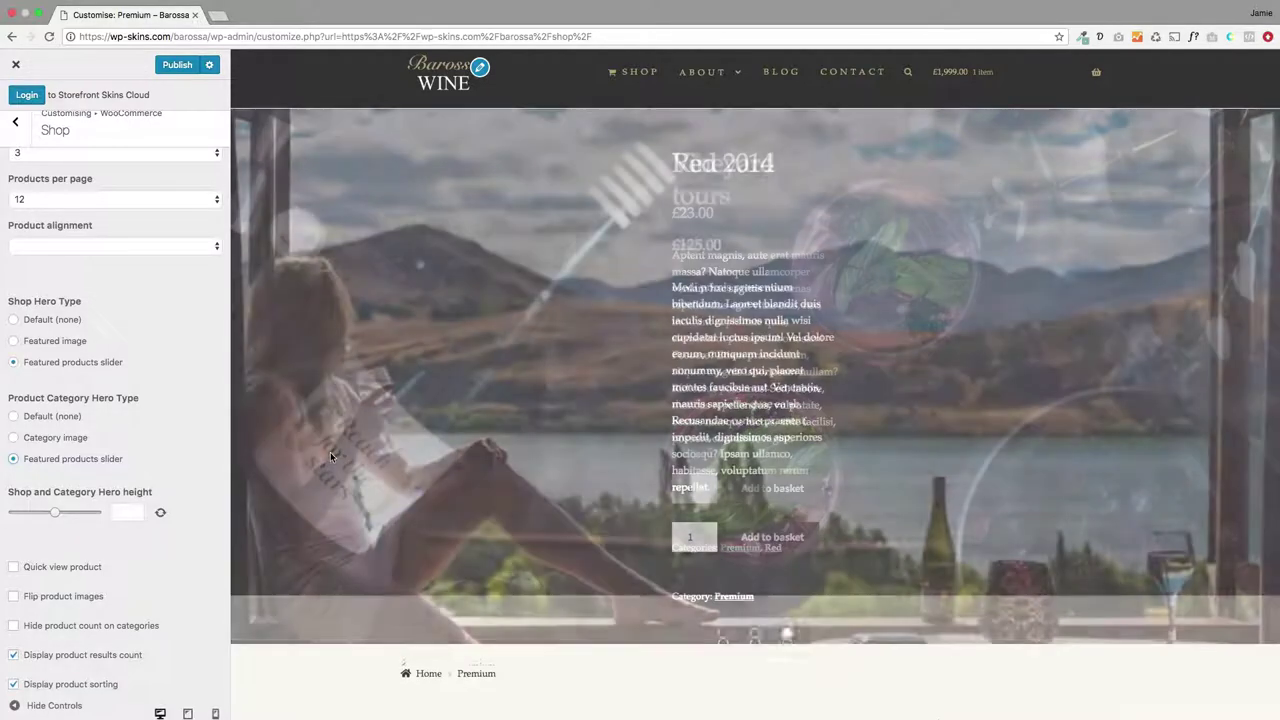
{"action": "scroll", "coordinate": [372, 480], "scroll_direction": "down", "scroll_amount": 4}
{"action": "scroll", "coordinate": [383, 496], "scroll_direction": "down", "scroll_amount": 3}
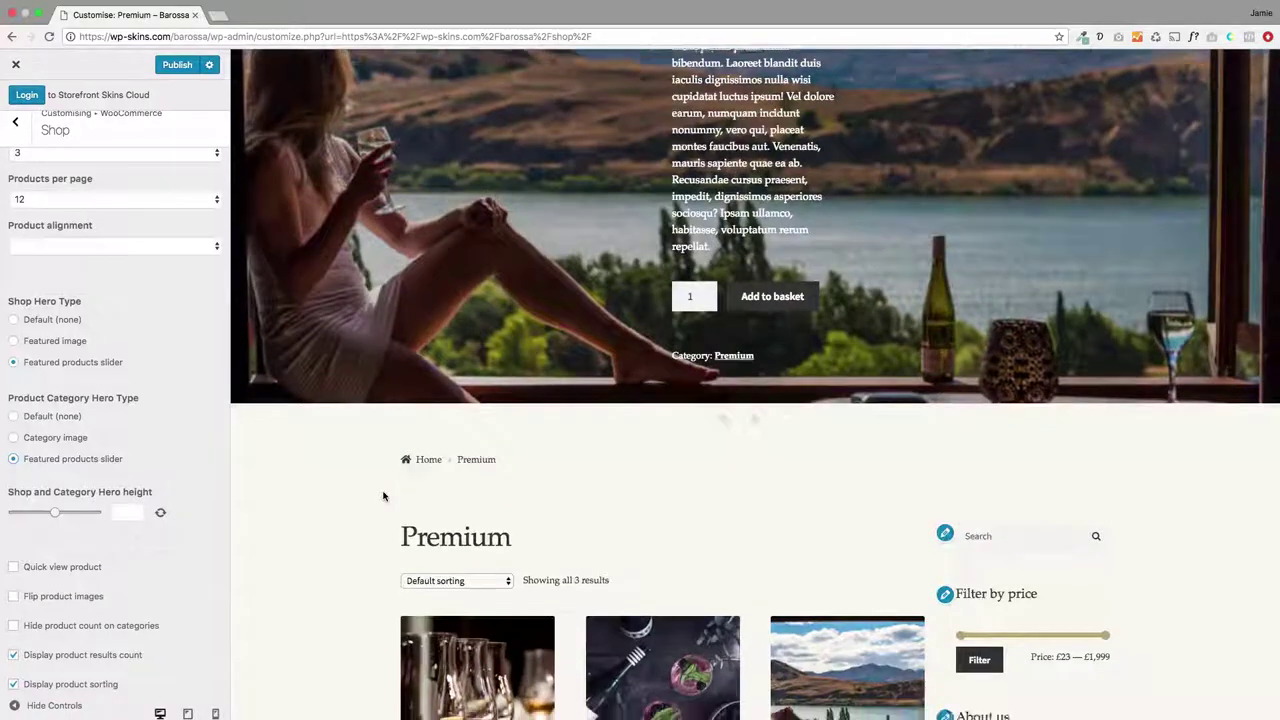
{"action": "scroll", "coordinate": [383, 496], "scroll_direction": "up", "scroll_amount": 5}
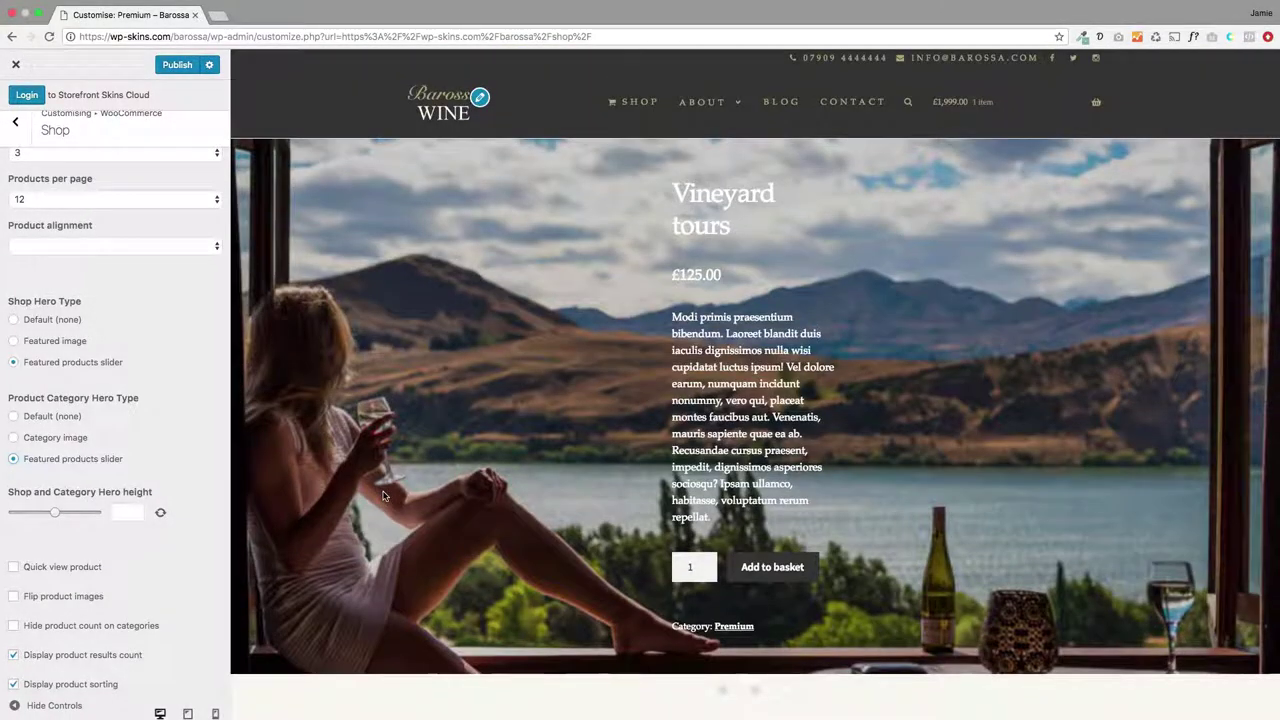